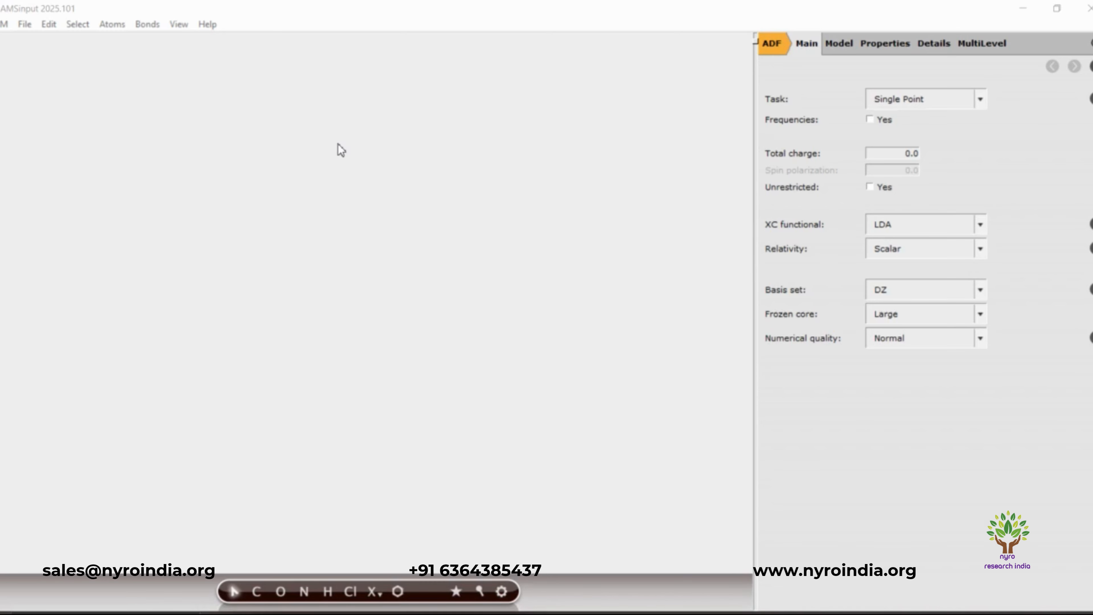
- Switch the calculation engine to BAND and set the task to NEGF
{"action": "left_click", "coordinate": [772, 42]}
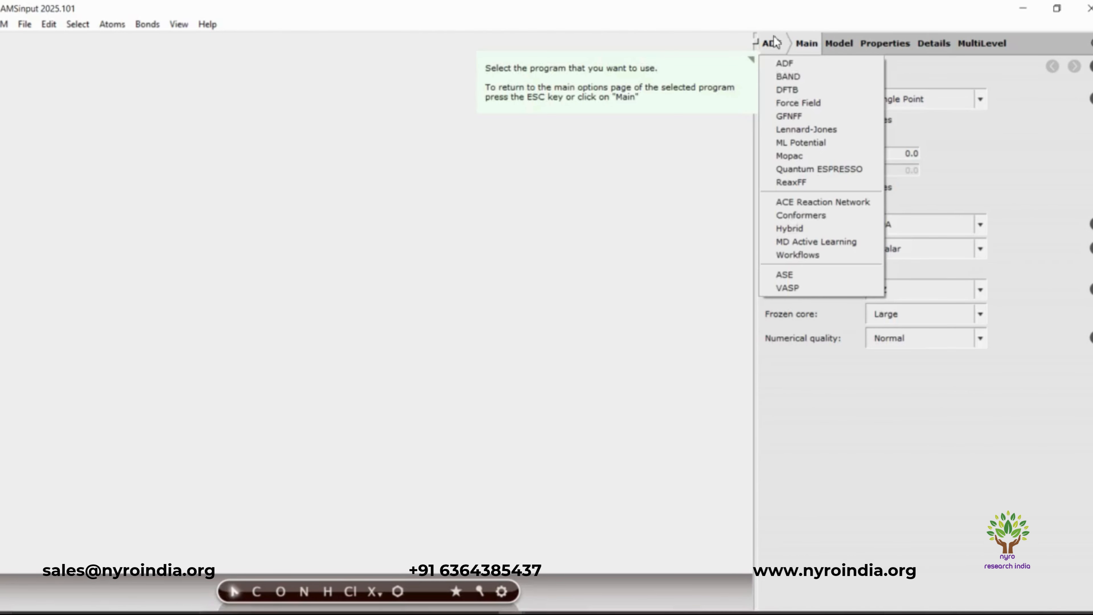
{"action": "left_click", "coordinate": [781, 74]}
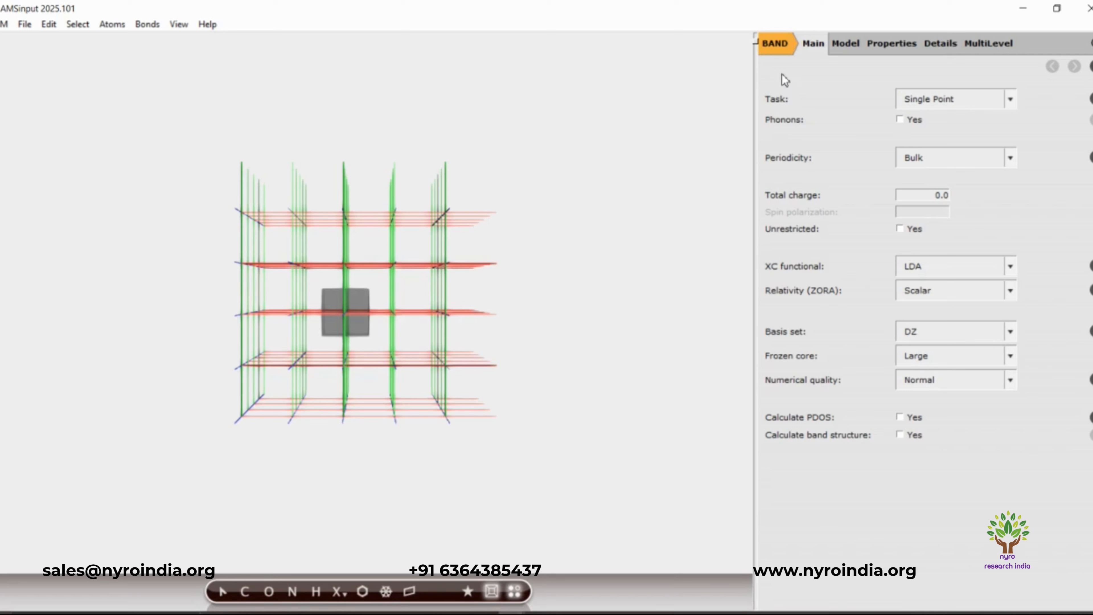
{"action": "left_click", "coordinate": [515, 592]}
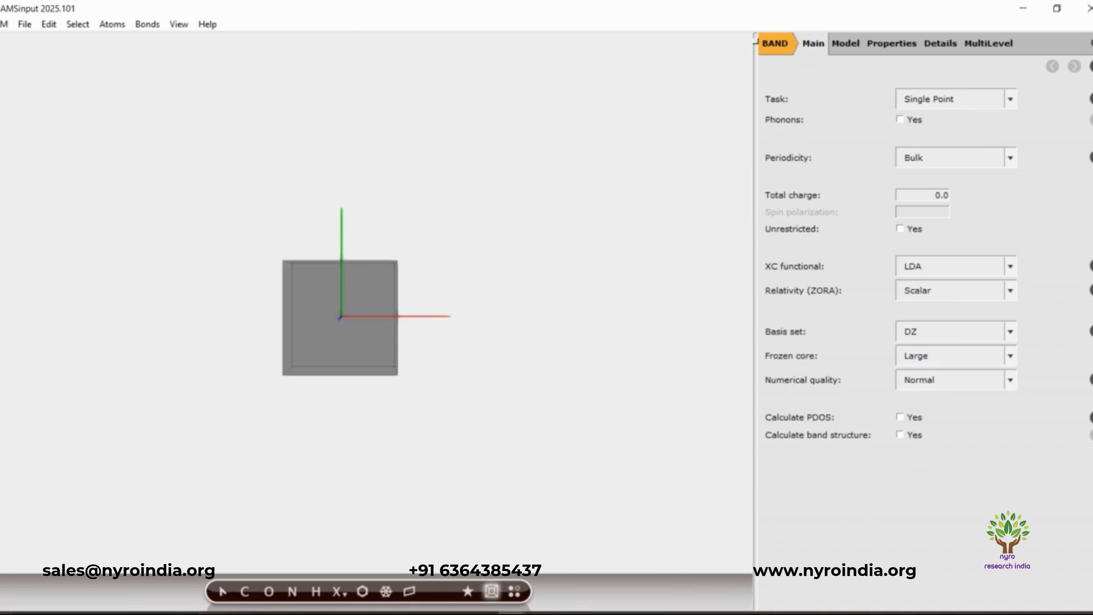
{"action": "left_click", "coordinate": [1012, 99]}
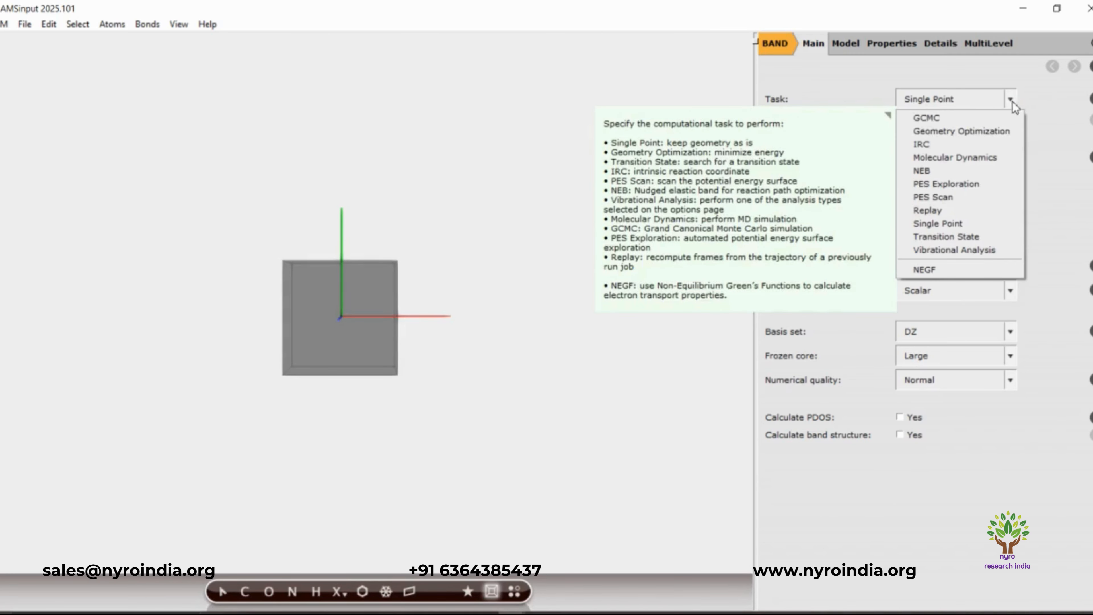
{"action": "left_click", "coordinate": [942, 270]}
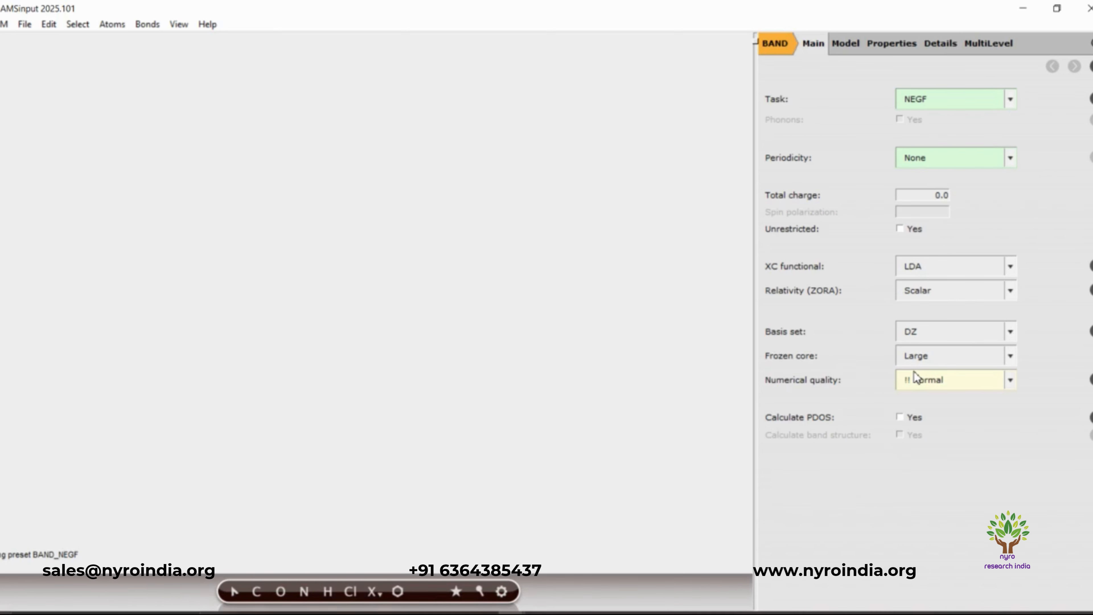
{"action": "mouse_move", "coordinate": [914, 372]}
- Import the system coordinates from the carbon_nano_tube_4-4 file in the Downloads folder
{"action": "left_click", "coordinate": [25, 24]}
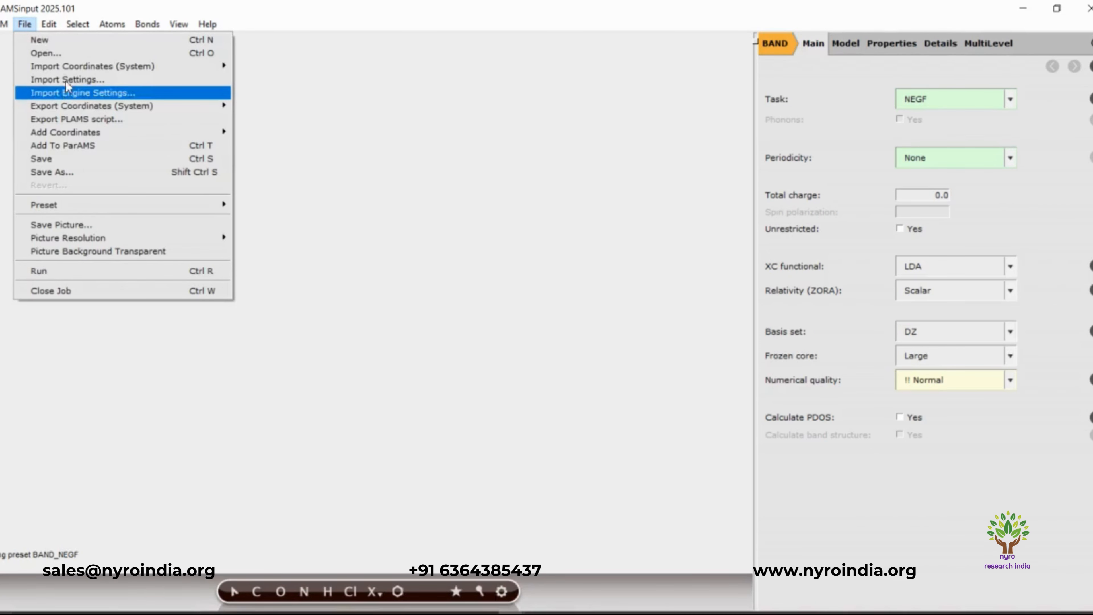
{"action": "mouse_move", "coordinate": [66, 68]}
{"action": "left_click", "coordinate": [244, 70]}
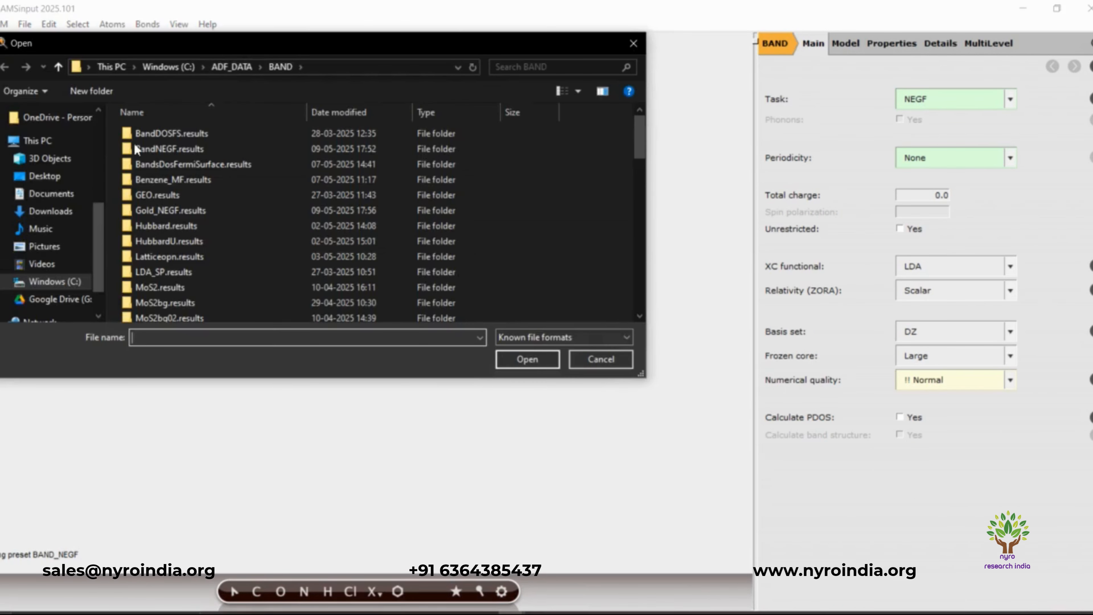
{"action": "left_click", "coordinate": [62, 215]}
{"action": "left_click", "coordinate": [155, 173]}
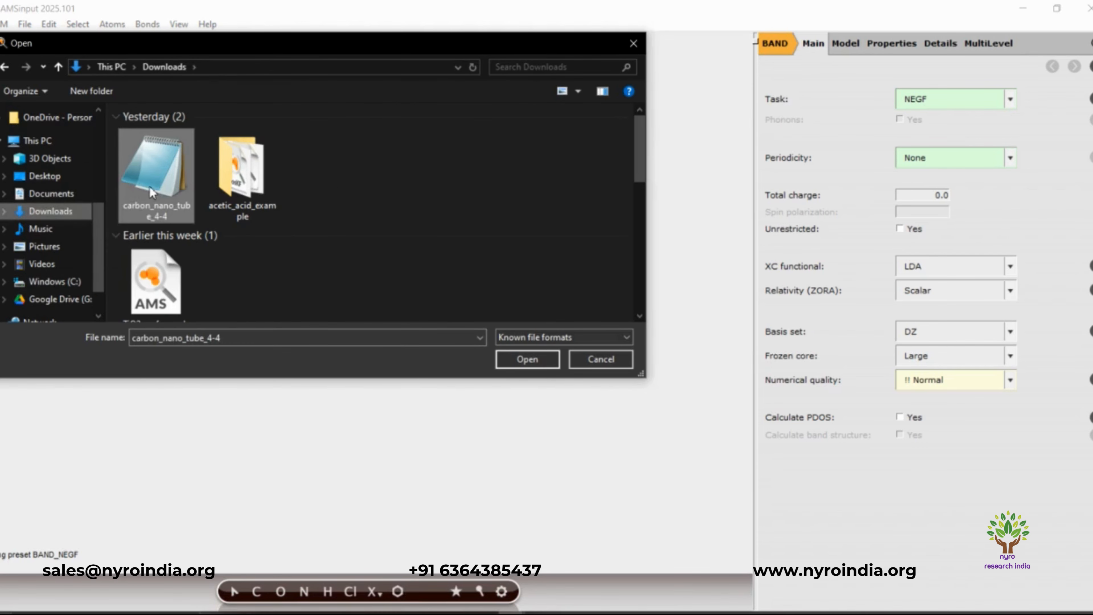
{"action": "left_click", "coordinate": [512, 362]}
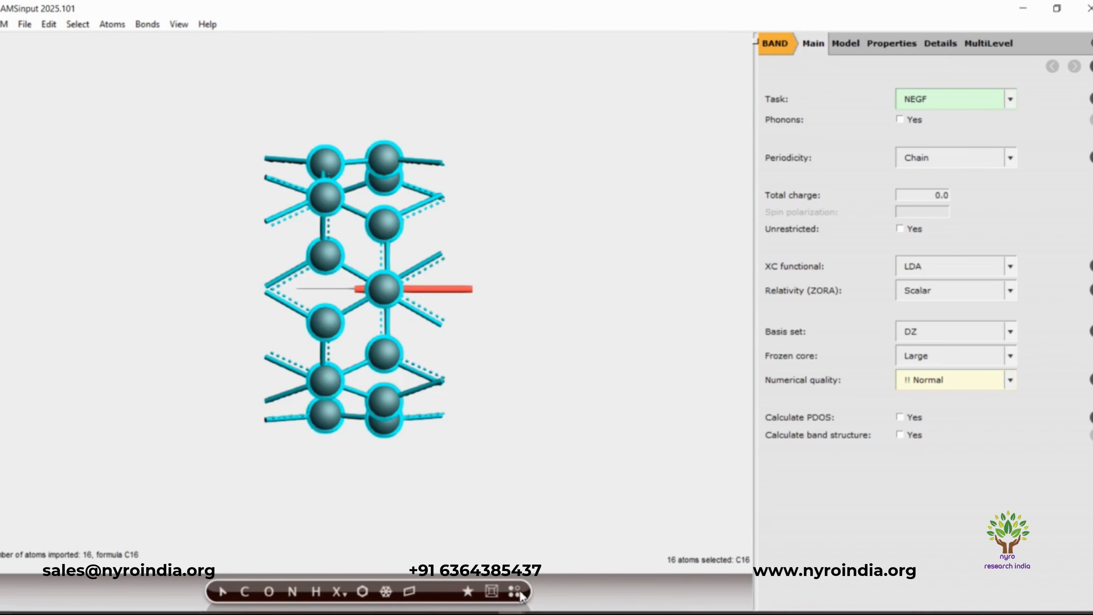
- Set the periodicity to None, inspect the imported nanotube ring from several angles and delete its atoms
{"action": "left_click", "coordinate": [1013, 162]}
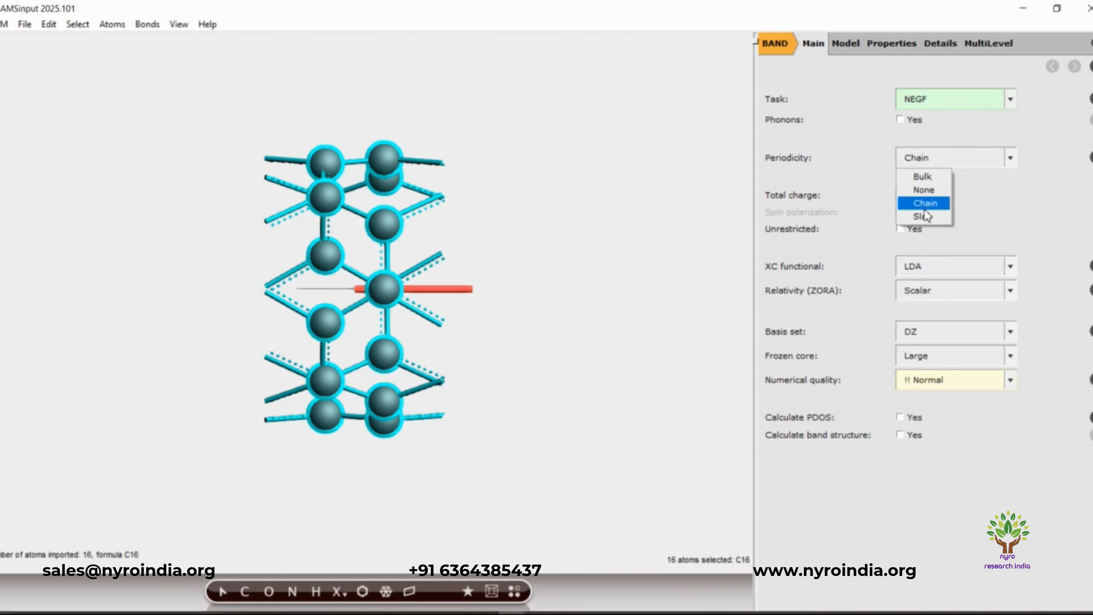
{"action": "left_click", "coordinate": [927, 194]}
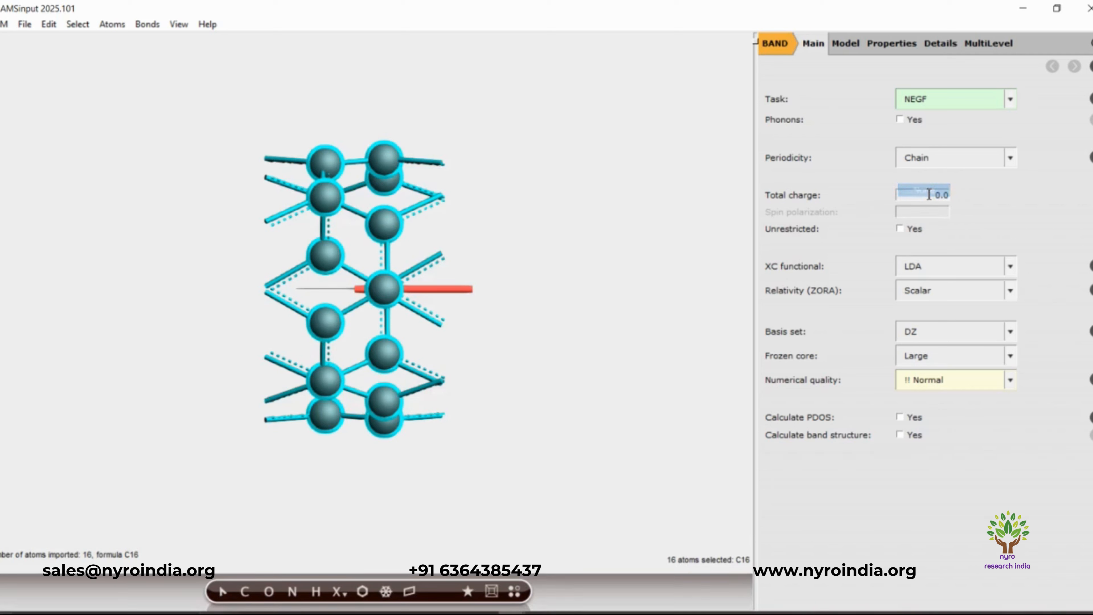
{"action": "left_click_drag", "start_coordinate": [275, 457], "coordinate": [403, 468]}
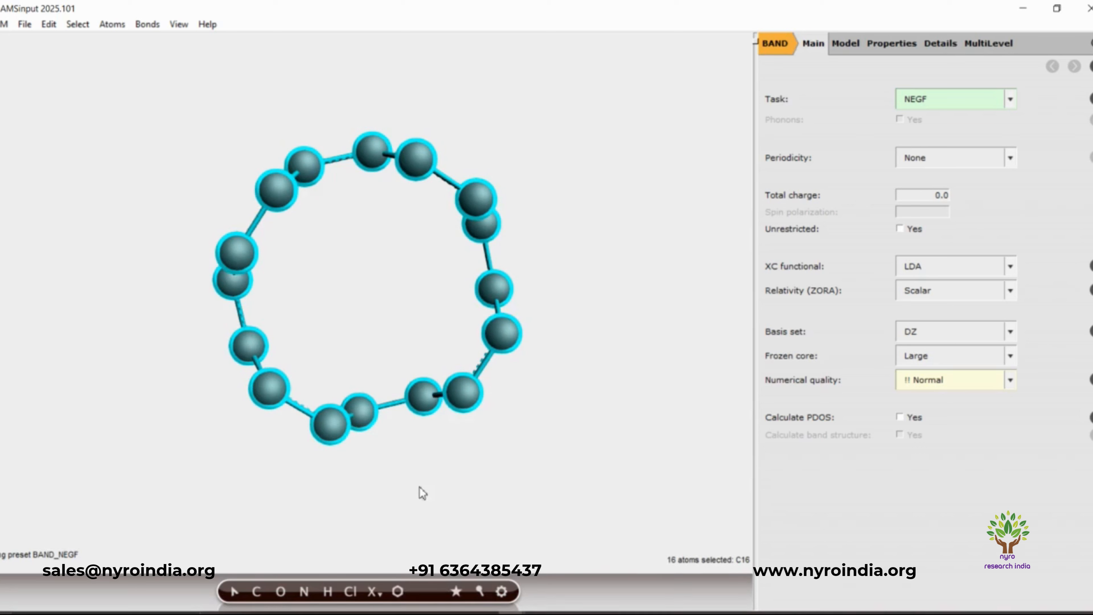
{"action": "left_click_drag", "start_coordinate": [419, 488], "coordinate": [344, 546]}
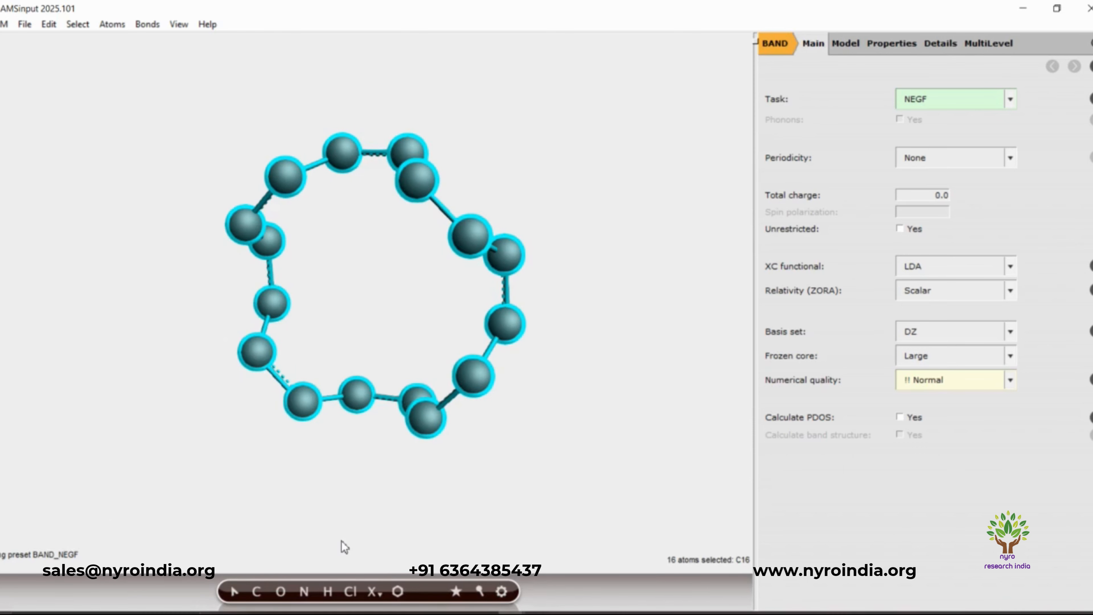
{"action": "key", "text": "Delete"}
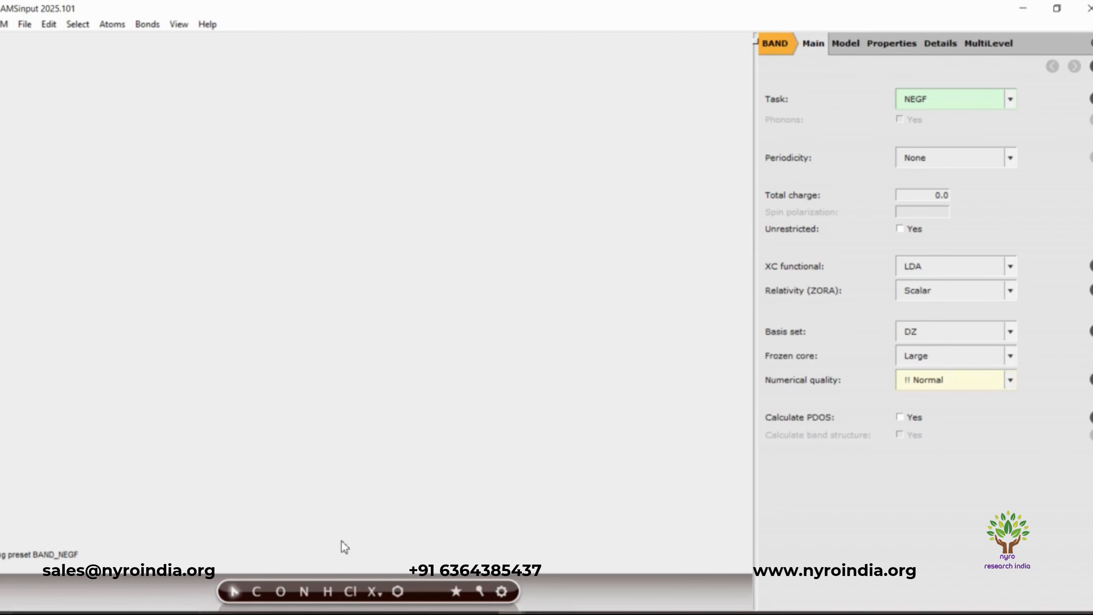
- In the NEGF settings, keep the Not self consistent method and load carbon_nano_tube_4-4 from Downloads as the lead
{"action": "left_click", "coordinate": [1092, 99]}
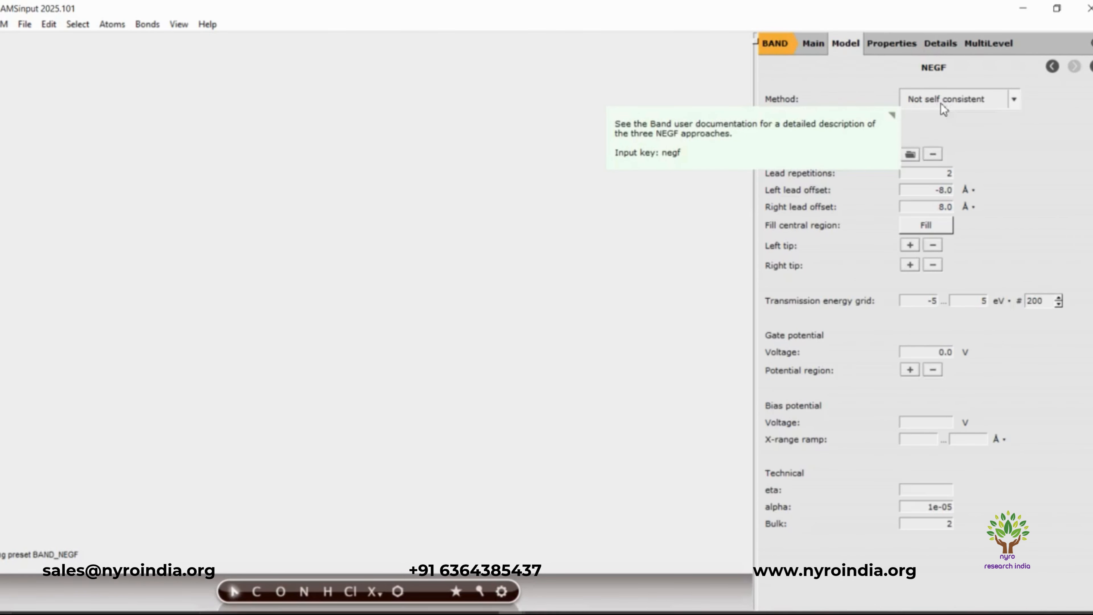
{"action": "left_click", "coordinate": [1014, 103]}
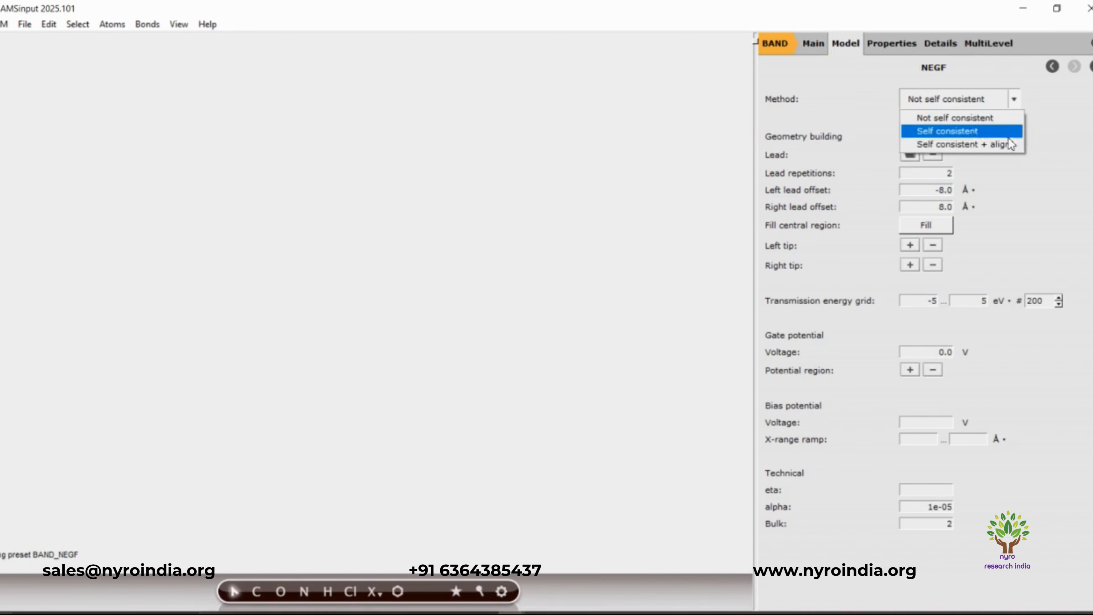
{"action": "left_click", "coordinate": [1046, 130]}
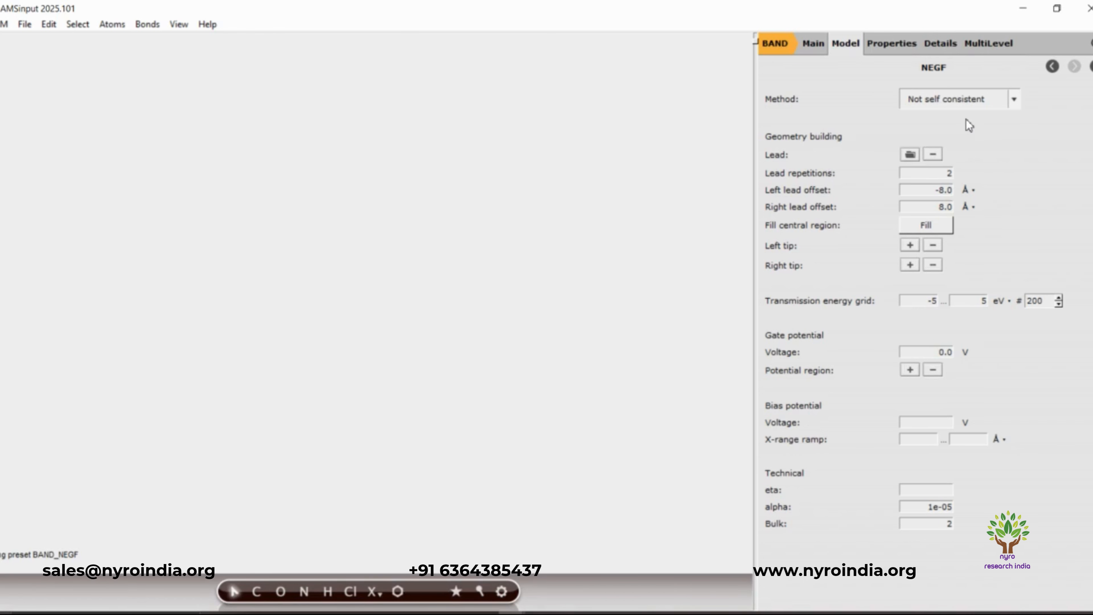
{"action": "left_click", "coordinate": [910, 156]}
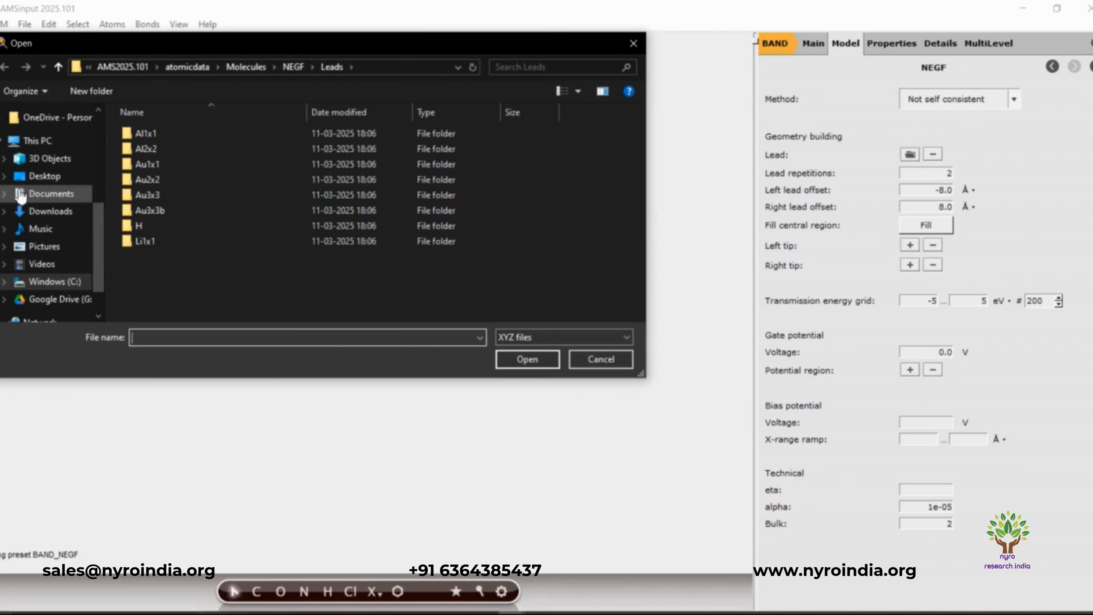
{"action": "left_click", "coordinate": [60, 211]}
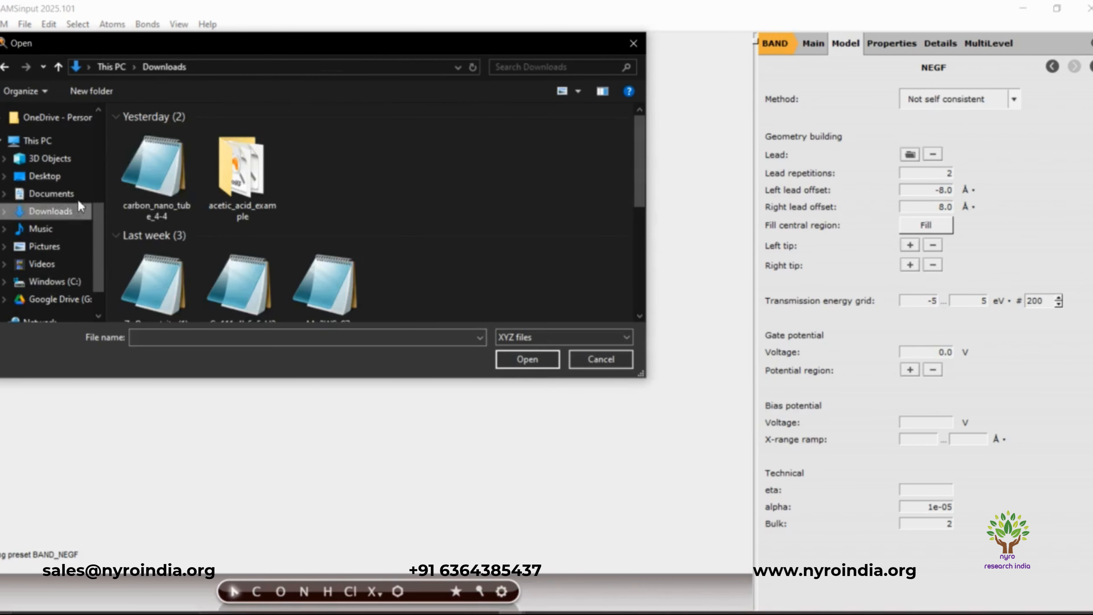
{"action": "left_click", "coordinate": [136, 183]}
{"action": "left_click", "coordinate": [515, 362]}
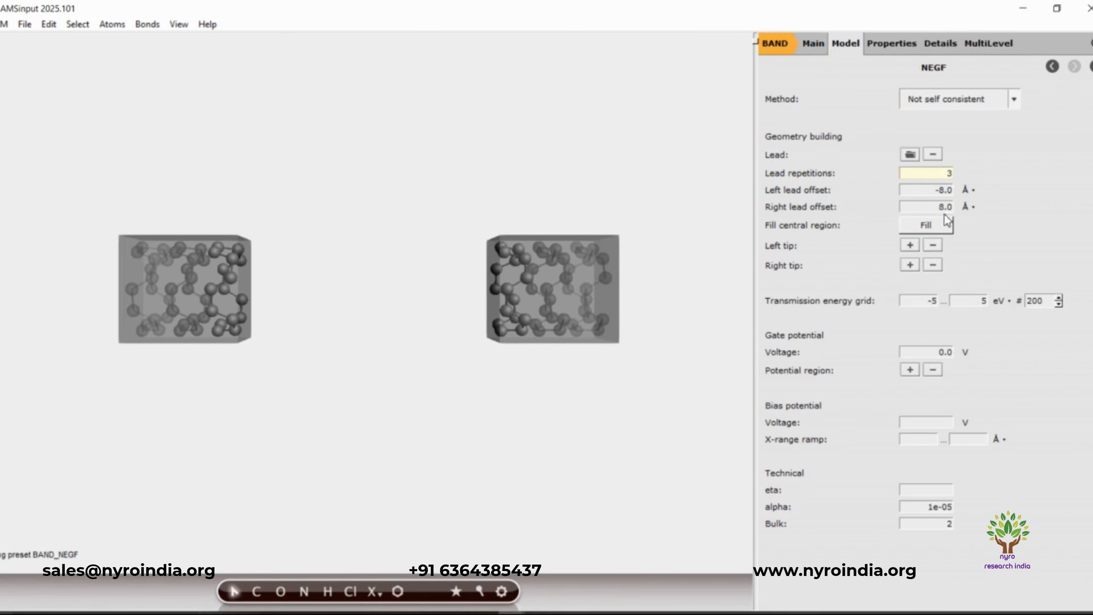
- Set the lead repetitions to 2 and fill the central region with 2 lead layers
{"action": "left_click_drag", "start_coordinate": [931, 177], "coordinate": [954, 174]}
{"action": "type", "text": "2"}
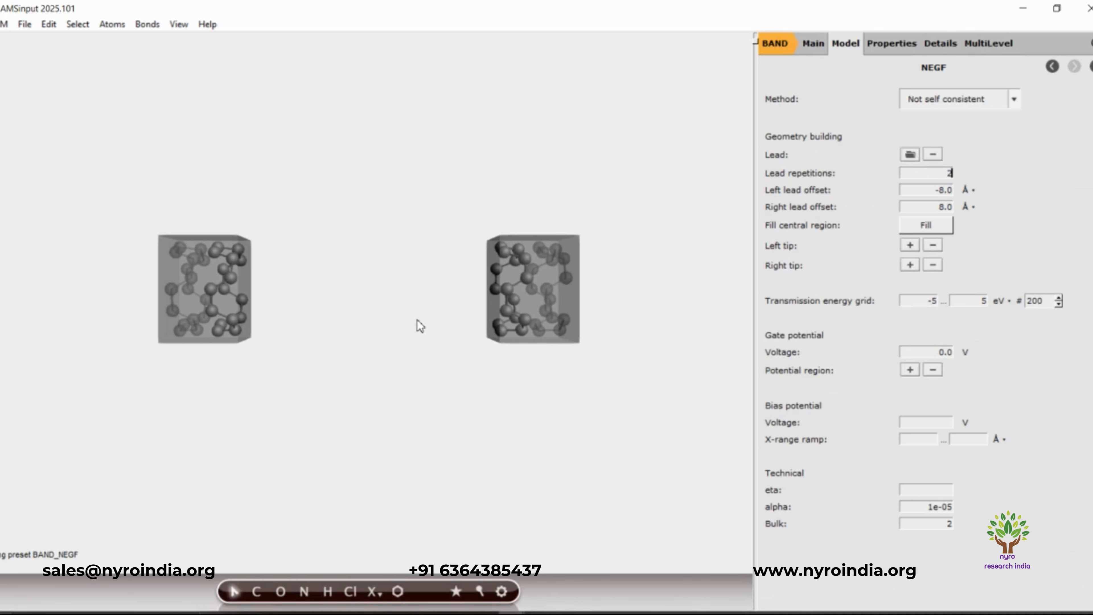
{"action": "left_click", "coordinate": [943, 229]}
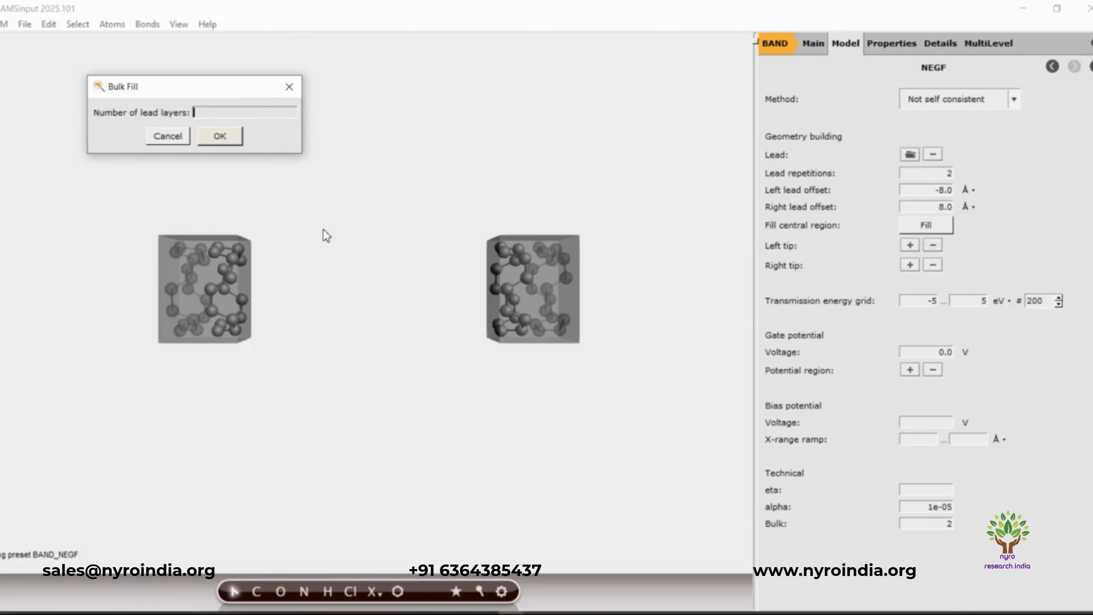
{"action": "type", "text": "2"}
{"action": "left_click", "coordinate": [228, 136]}
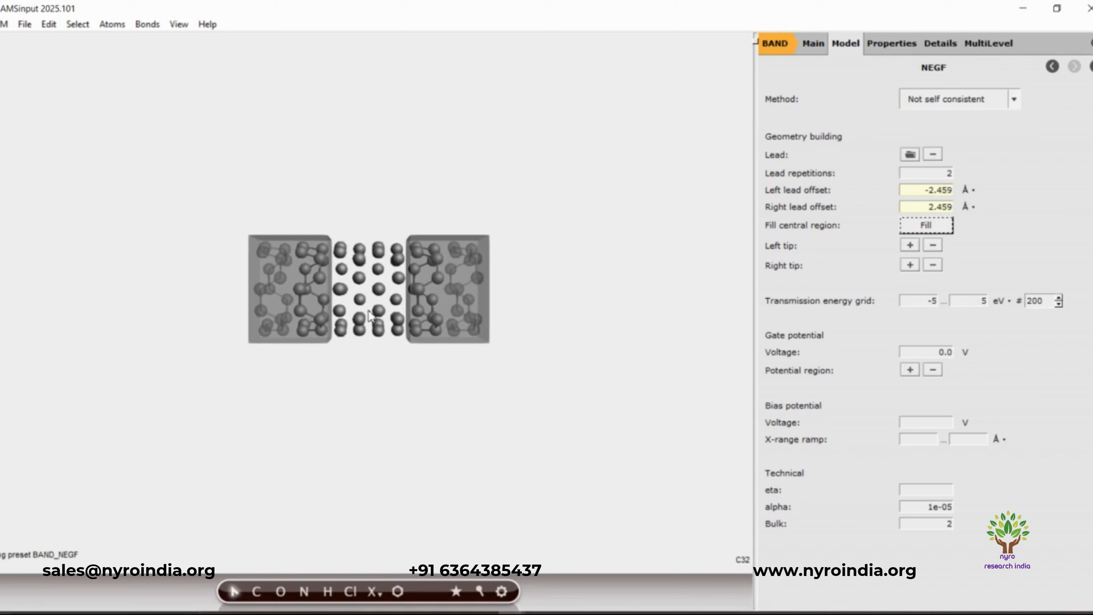
{"action": "scroll", "coordinate": [349, 447], "scroll_direction": "up", "scroll_amount": 5}
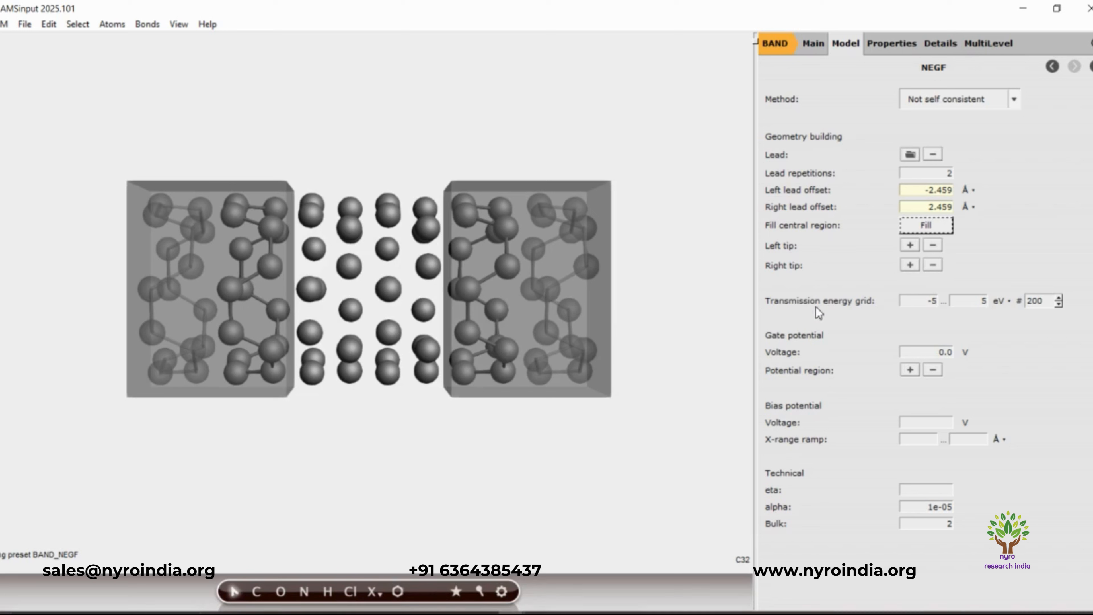
- Switch to the saved BandNEGF.ams job window and maximize it
{"action": "mouse_move", "coordinate": [816, 307]}
{"action": "mouse_move", "coordinate": [511, 613]}
{"action": "left_click", "coordinate": [477, 582]}
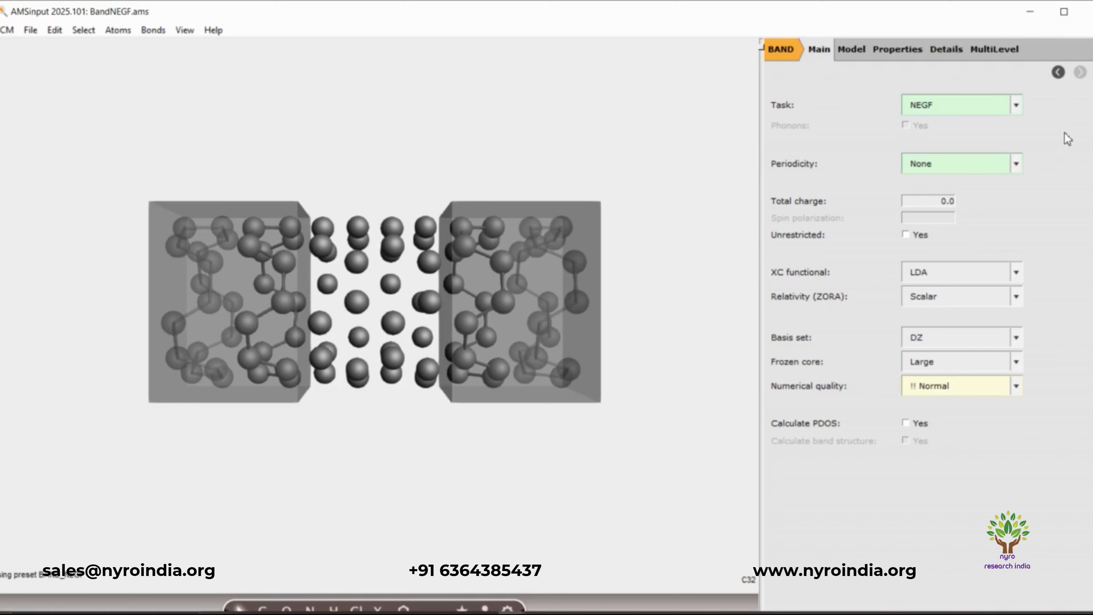
{"action": "left_click", "coordinate": [1064, 12]}
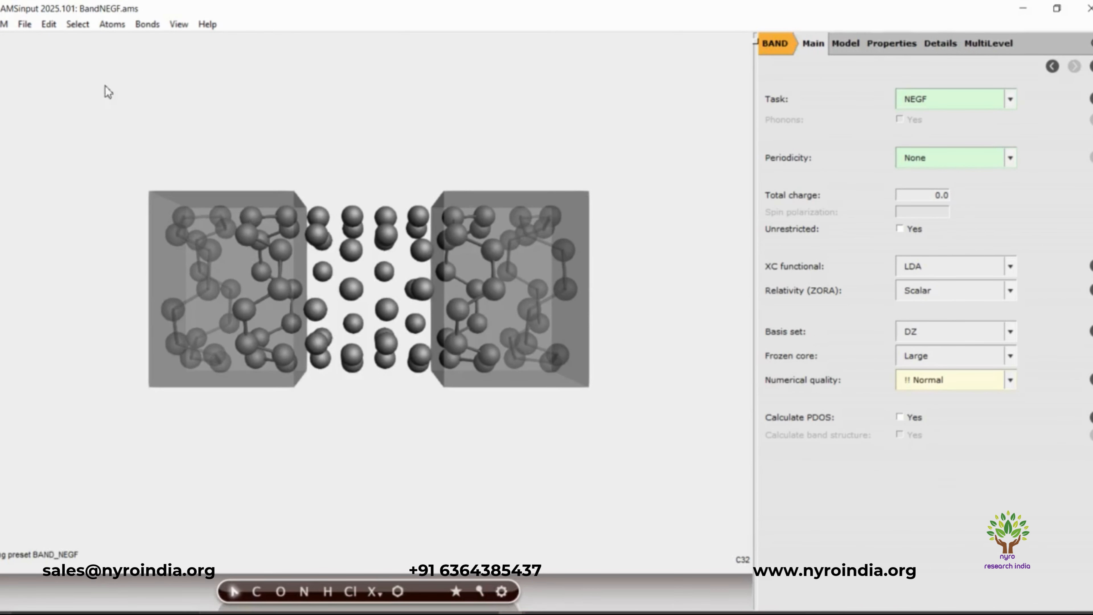
- Open the BandNEGF results in AMSspectra and show the transmission spectrum
{"action": "left_click", "coordinate": [4, 26]}
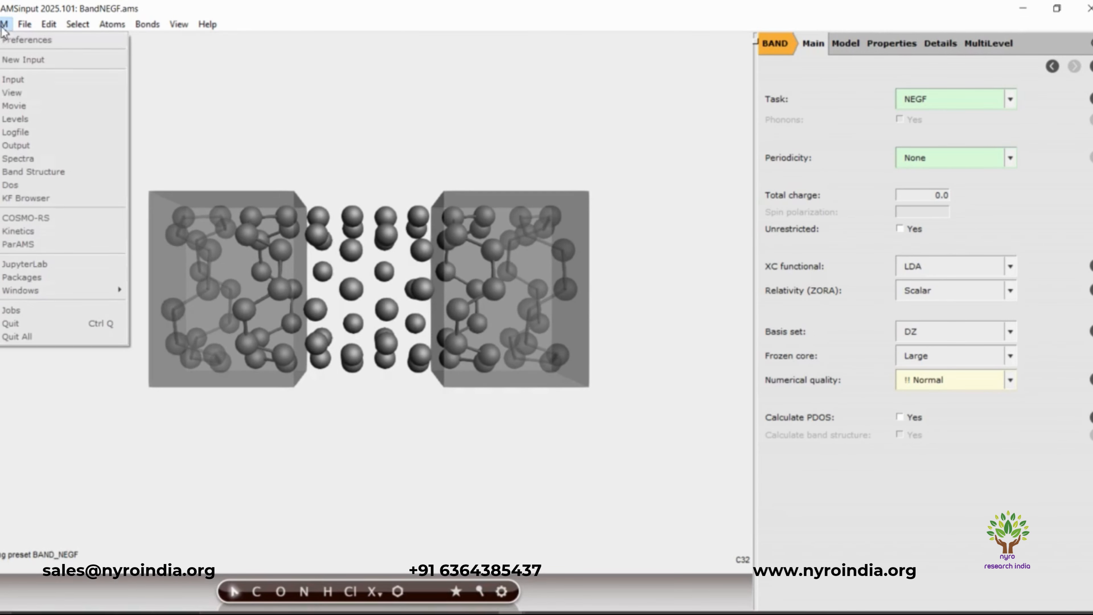
{"action": "left_click", "coordinate": [15, 160]}
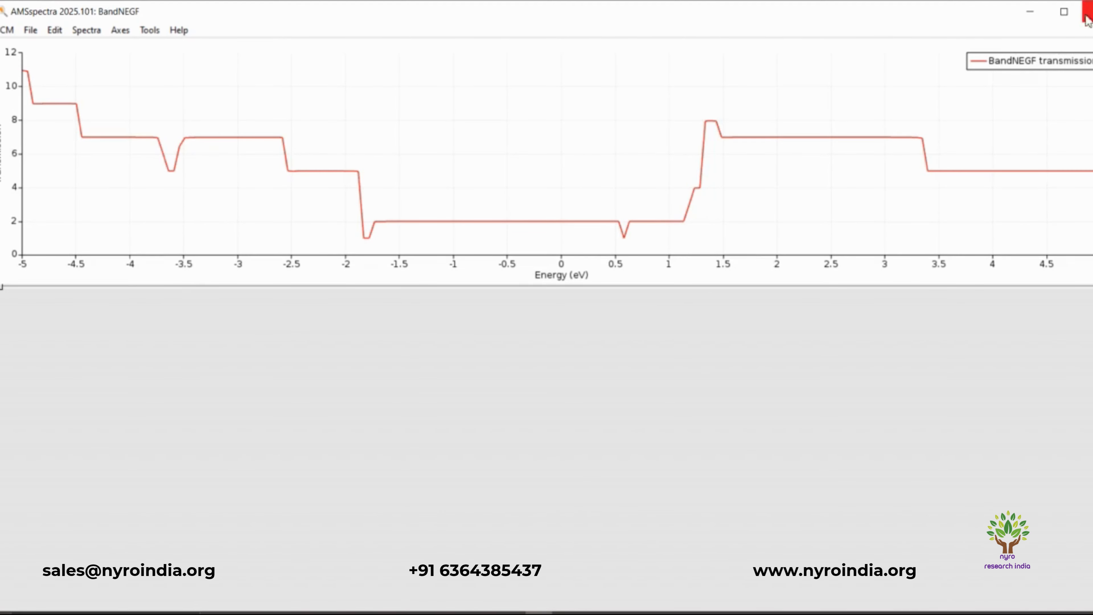
{"action": "left_click", "coordinate": [91, 32]}
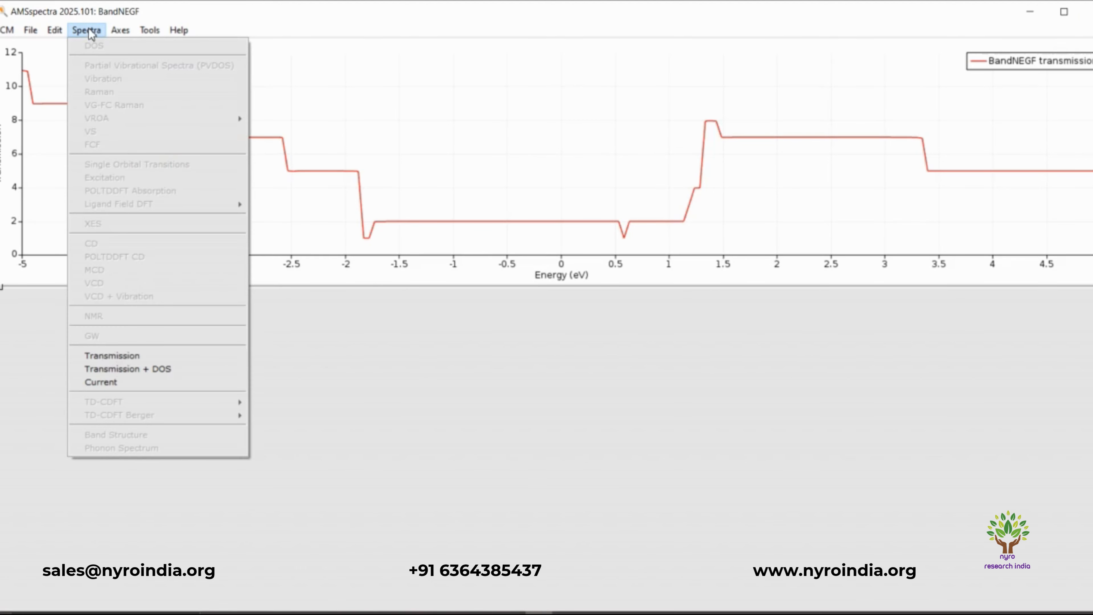
{"action": "left_click", "coordinate": [138, 356]}
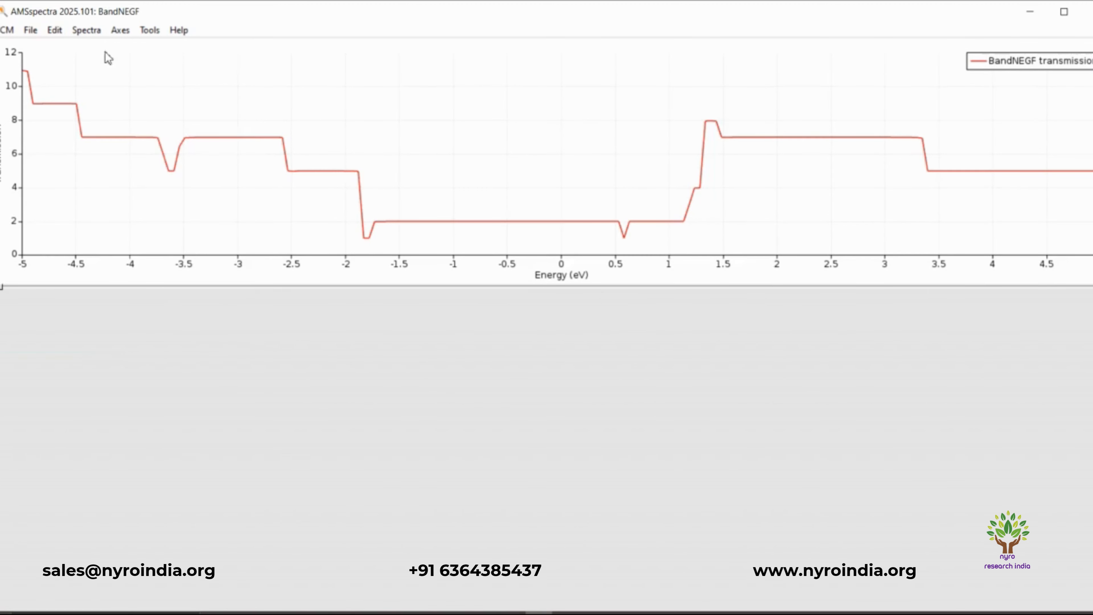
- Plot the current curve of BandNEGF, followed by the combined Transmission + DOS spectrum
{"action": "left_click", "coordinate": [97, 33]}
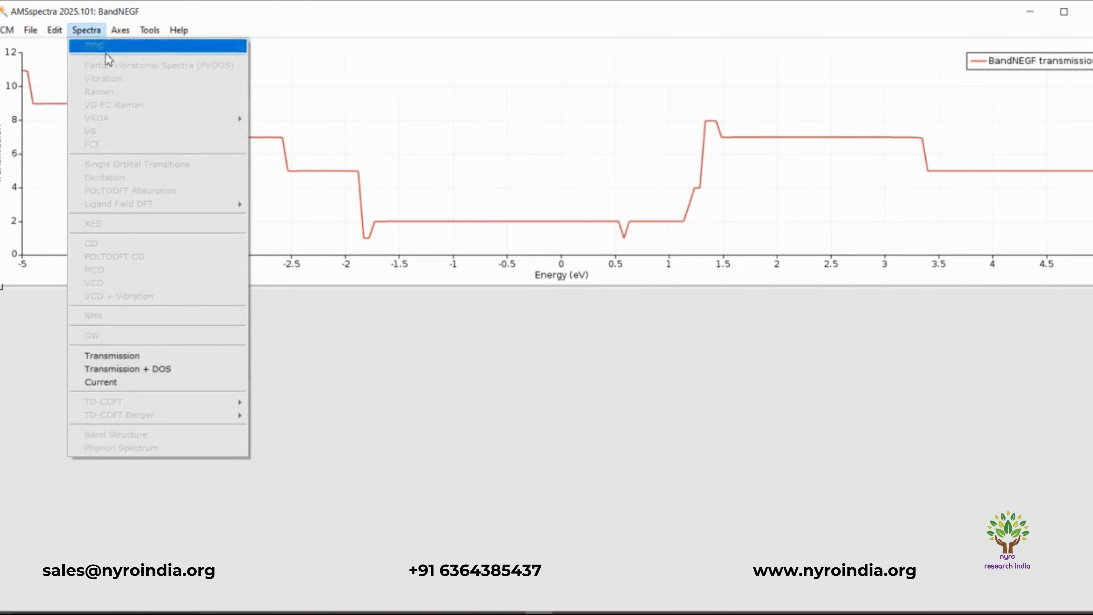
{"action": "left_click", "coordinate": [142, 385]}
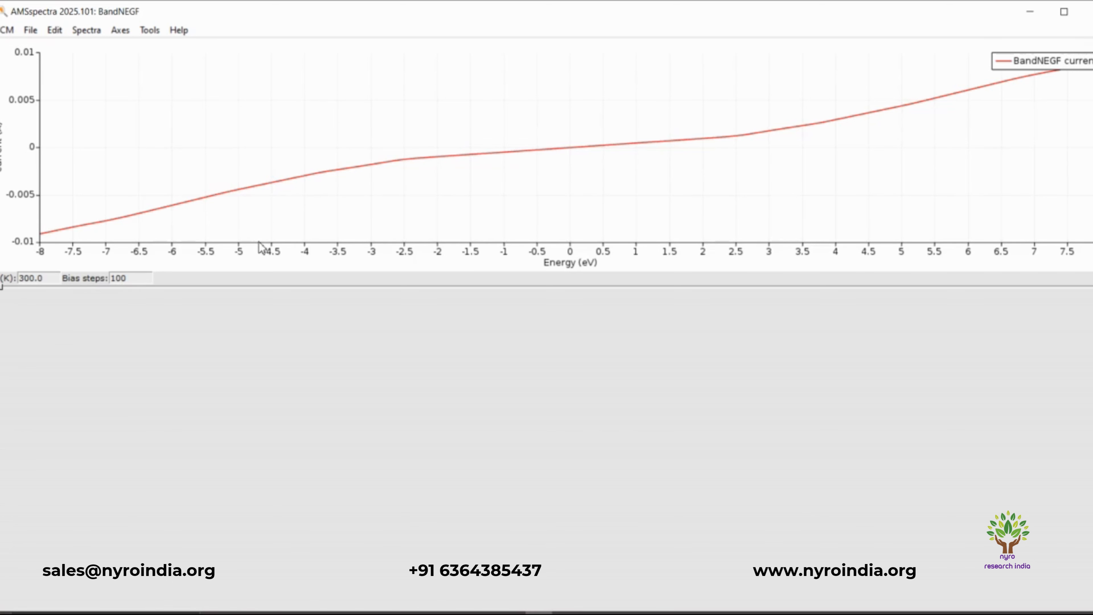
{"action": "left_click", "coordinate": [88, 31]}
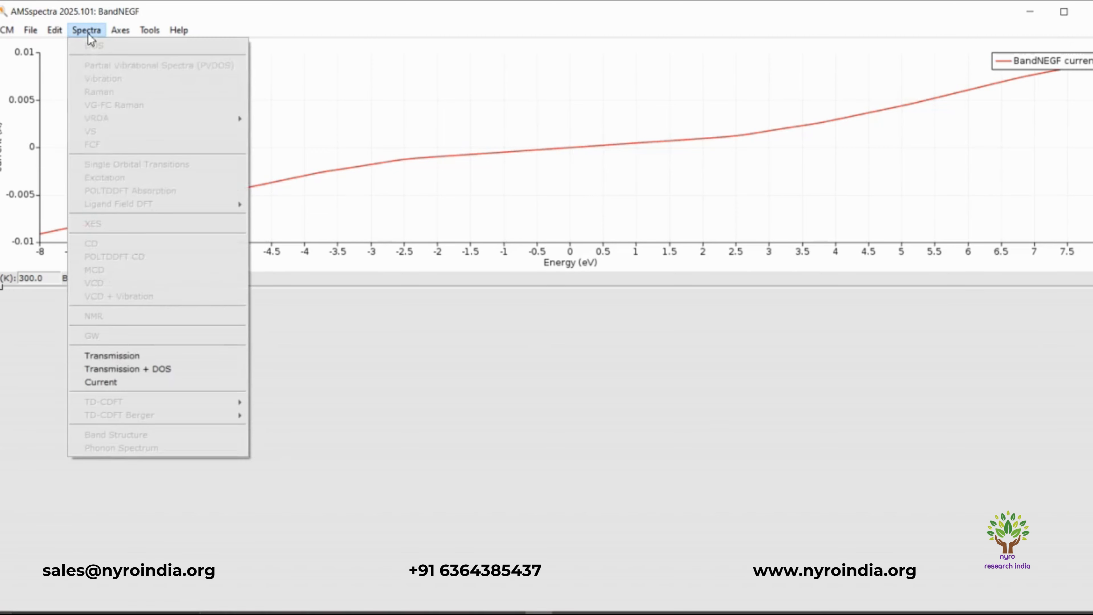
{"action": "left_click", "coordinate": [122, 369]}
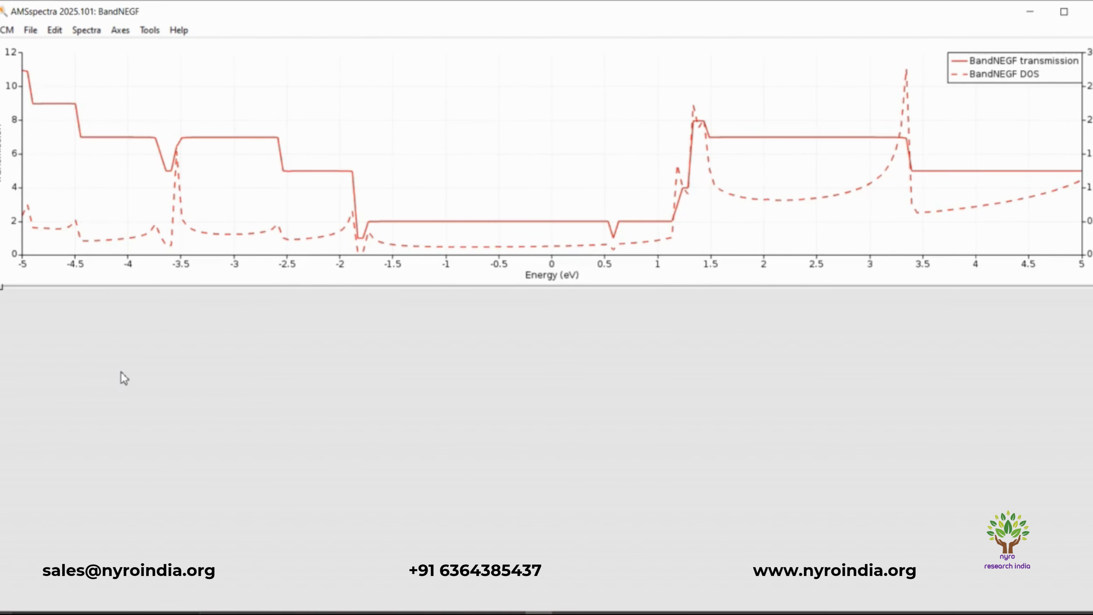